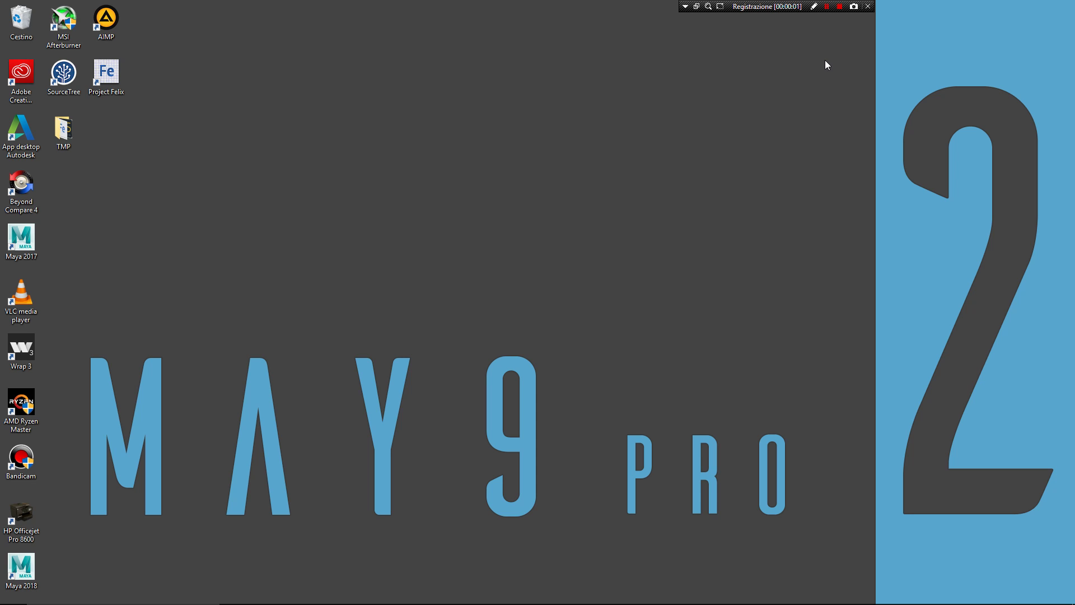
Open ChangeLog.txt and review the 2.0.0 entries from the new files structure down to the Auto Bevel Script
{"action": "mouse_move", "coordinate": [858, 602]}
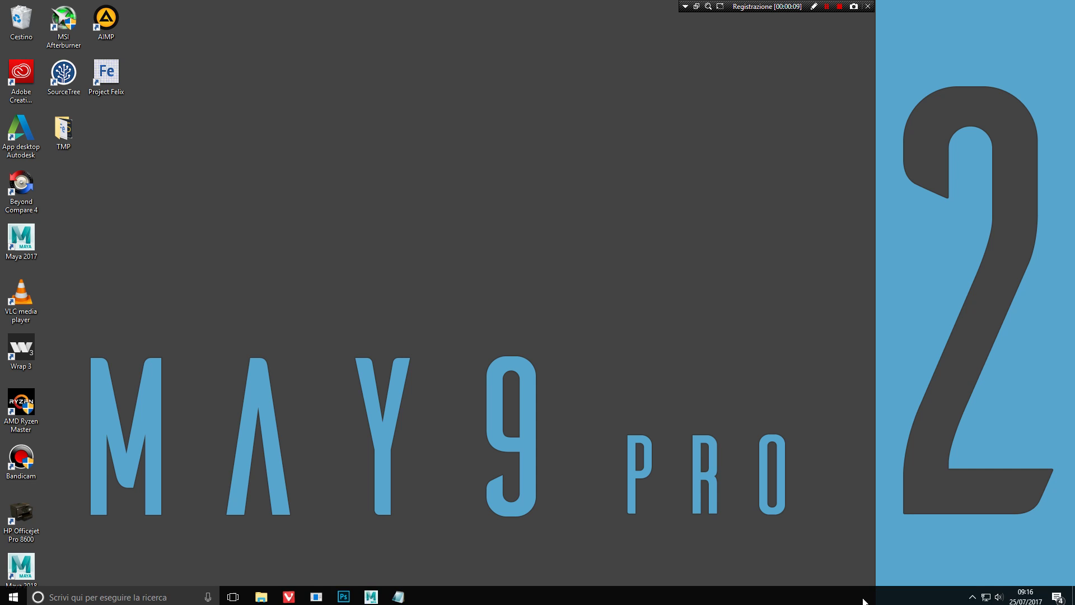
{"action": "left_click", "coordinate": [410, 598]}
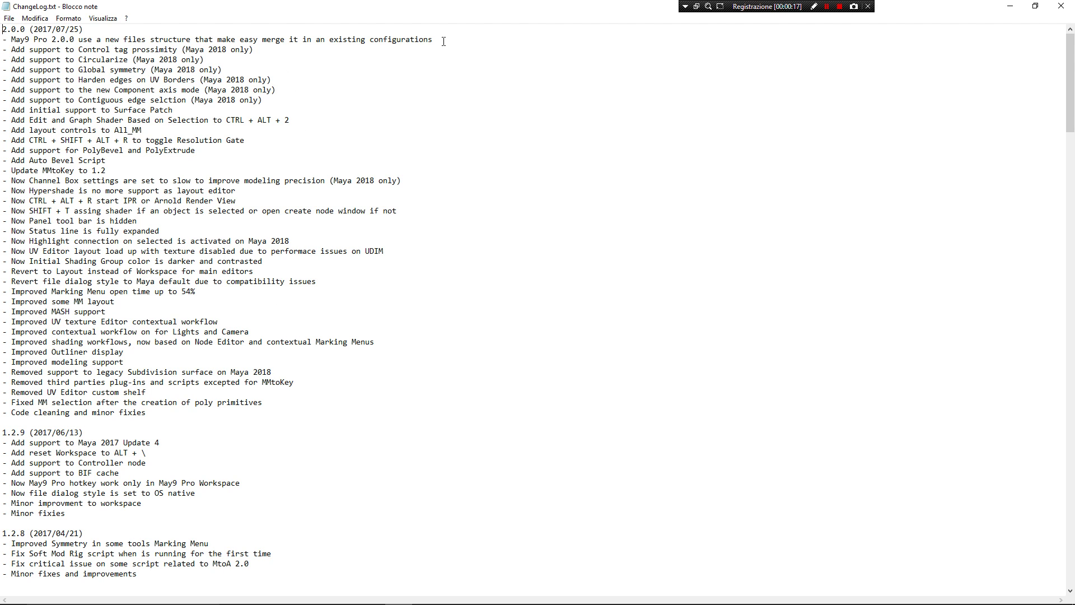
{"action": "left_click_drag", "start_coordinate": [441, 40], "coordinate": [11, 41]}
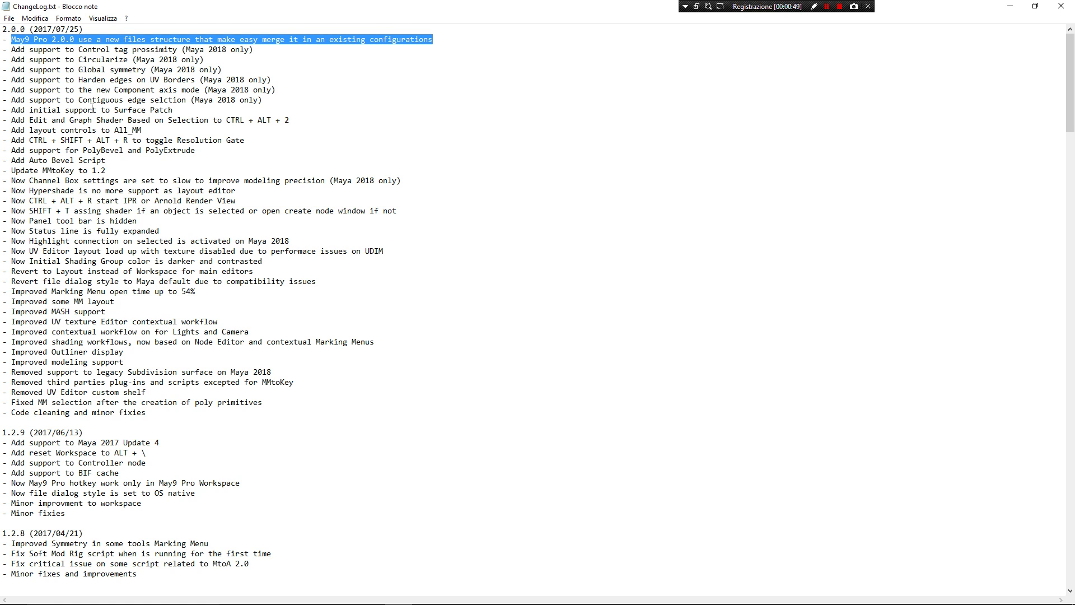
{"action": "left_click_drag", "start_coordinate": [262, 100], "coordinate": [2, 50]}
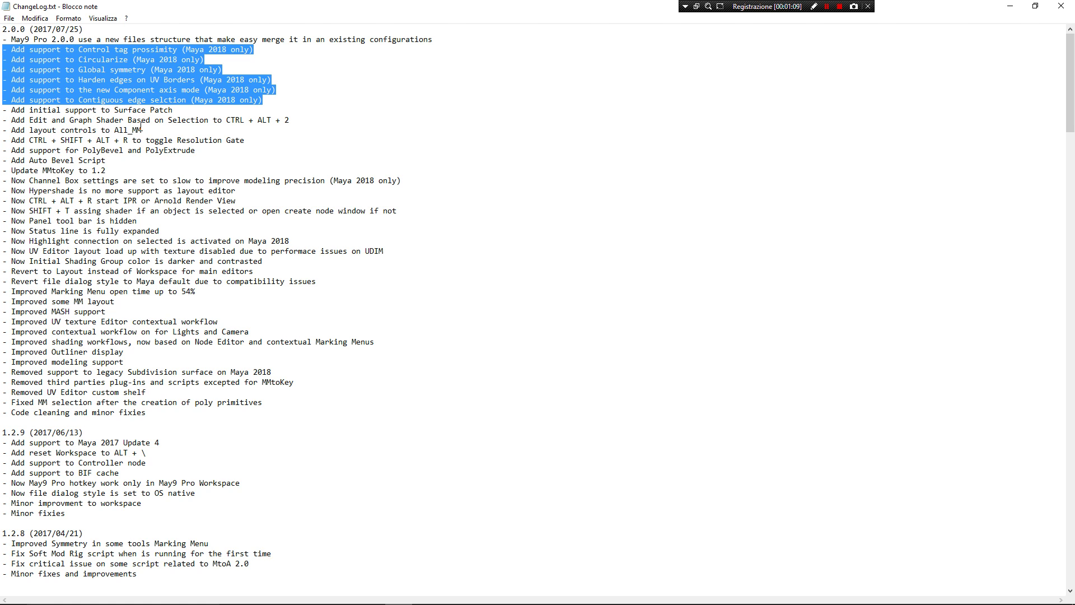
{"action": "left_click_drag", "start_coordinate": [106, 161], "coordinate": [3, 107]}
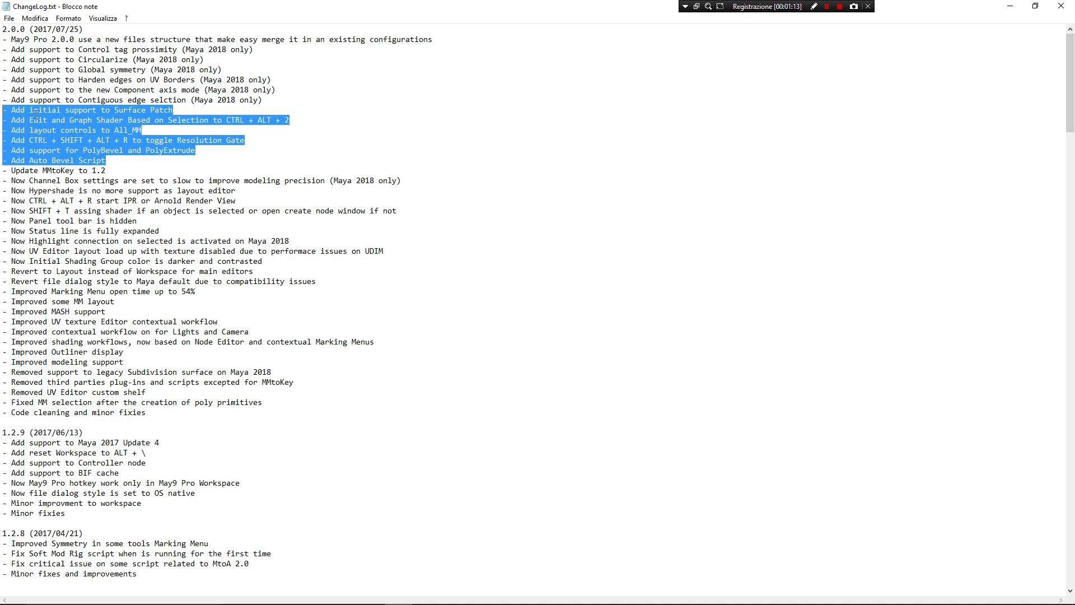
{"action": "left_click", "coordinate": [92, 160]}
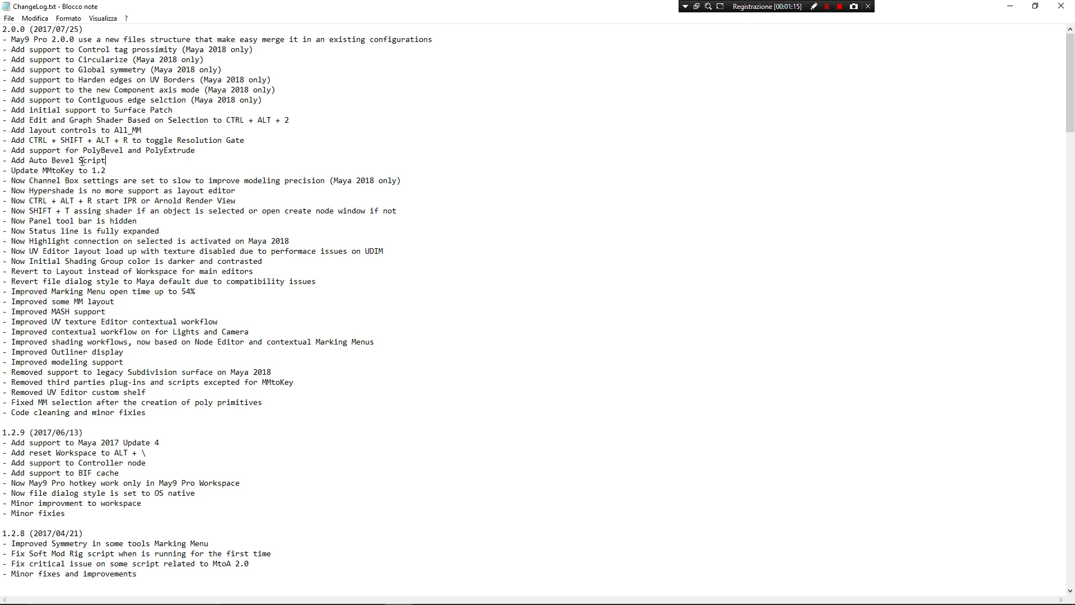
{"action": "left_click_drag", "start_coordinate": [106, 160], "coordinate": [29, 161]}
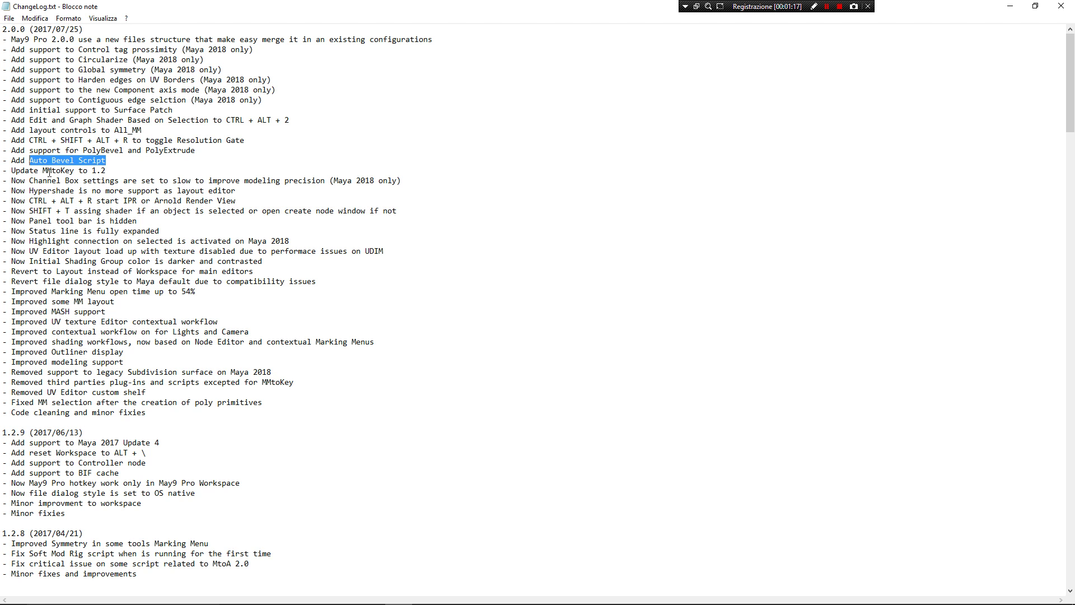
Switch to Maya 2018 and create a polygon gear primitive, framed closely in the perspective view
{"action": "key", "text": "alt+Tab"}
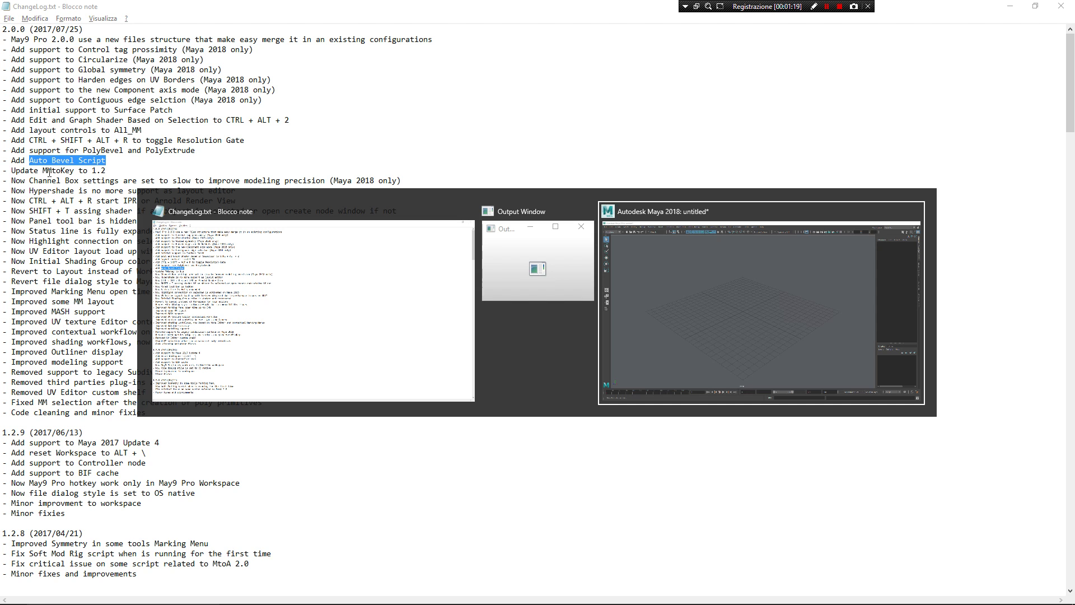
{"action": "key", "text": "space"}
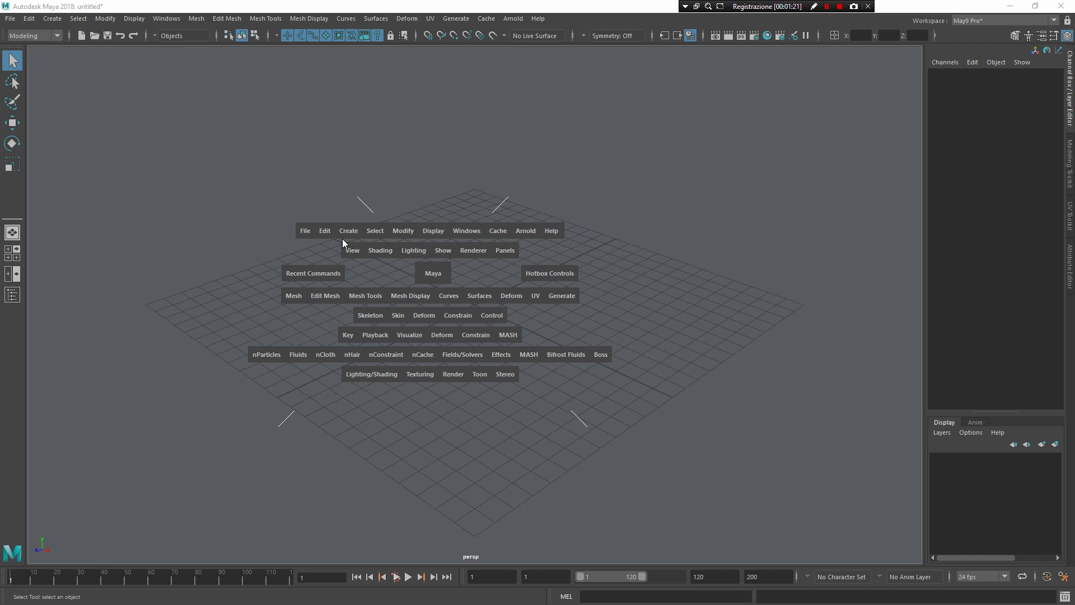
{"action": "left_click", "coordinate": [349, 230]}
{"action": "mouse_move", "coordinate": [408, 273]}
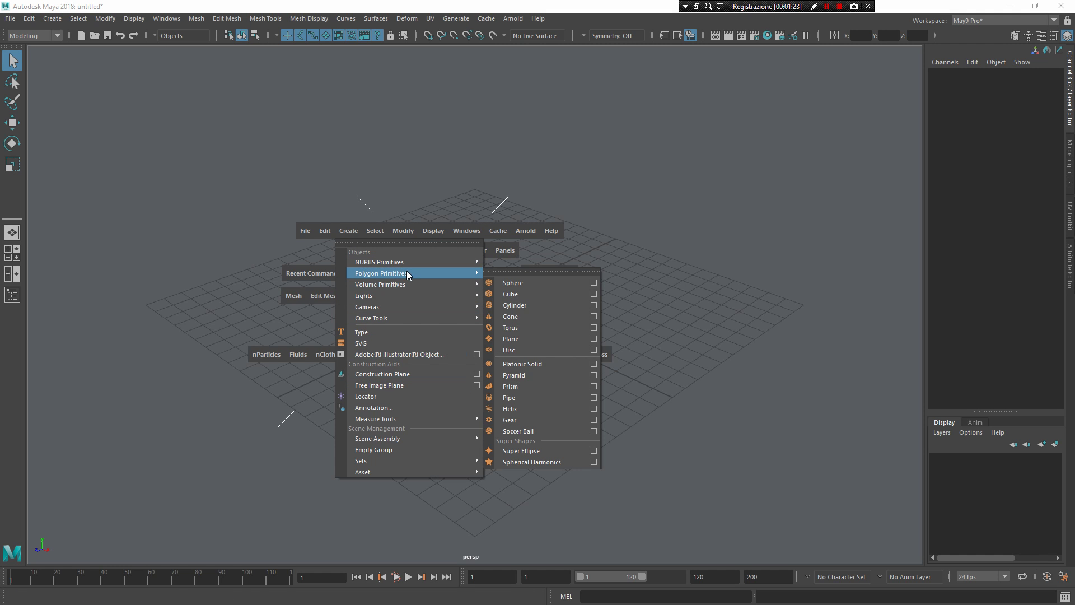
{"action": "left_click", "coordinate": [510, 419]}
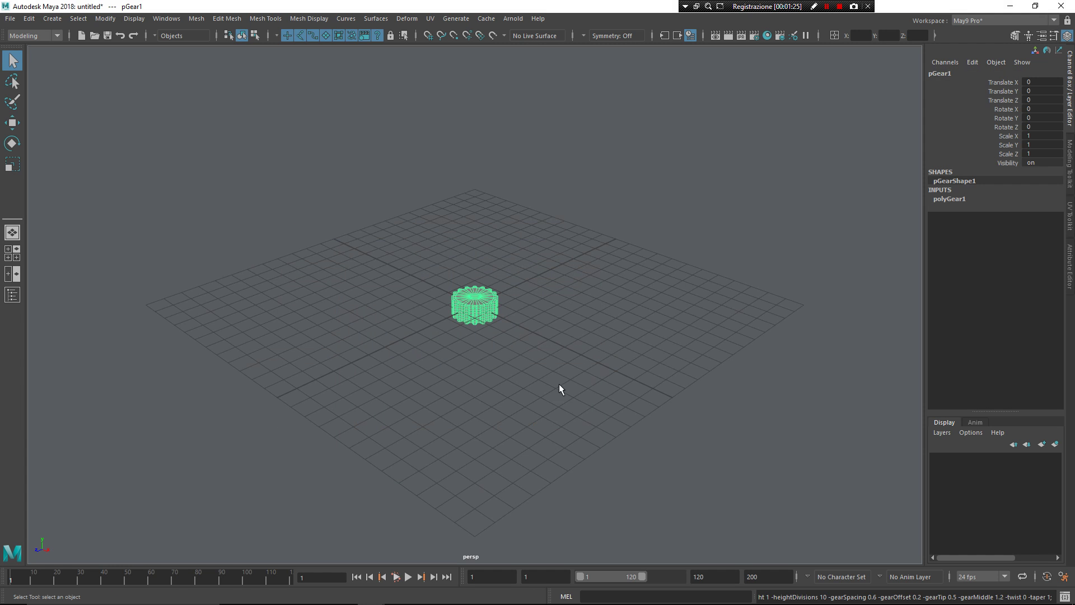
{"action": "left_click_drag", "start_coordinate": [559, 384], "coordinate": [495, 312], "text": "alt"}
{"action": "scroll", "coordinate": [516, 336], "scroll_direction": "up", "scroll_amount": 10}
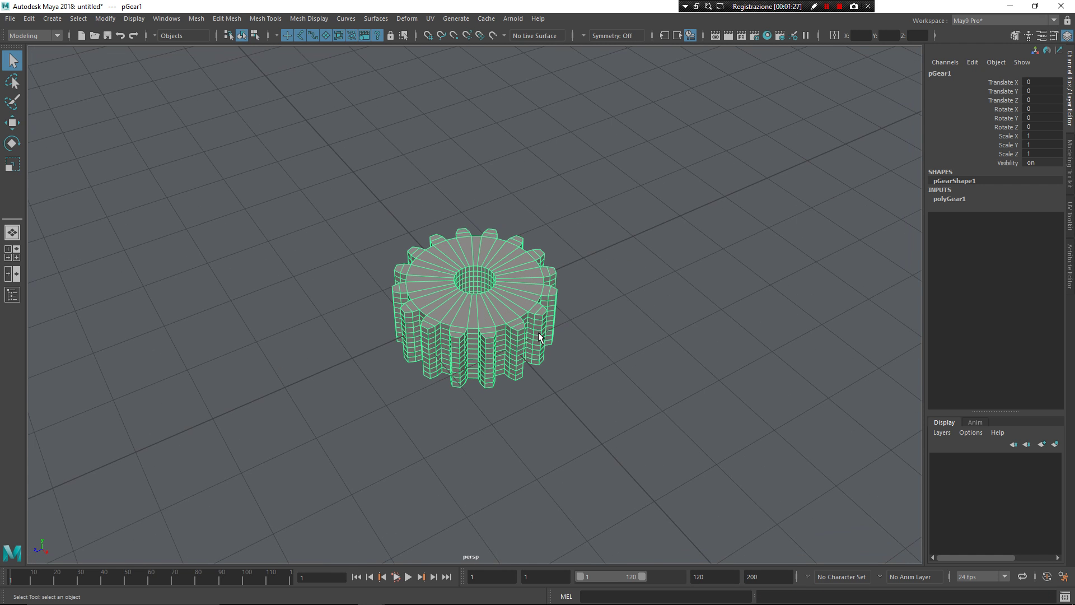
{"action": "key", "text": "space"}
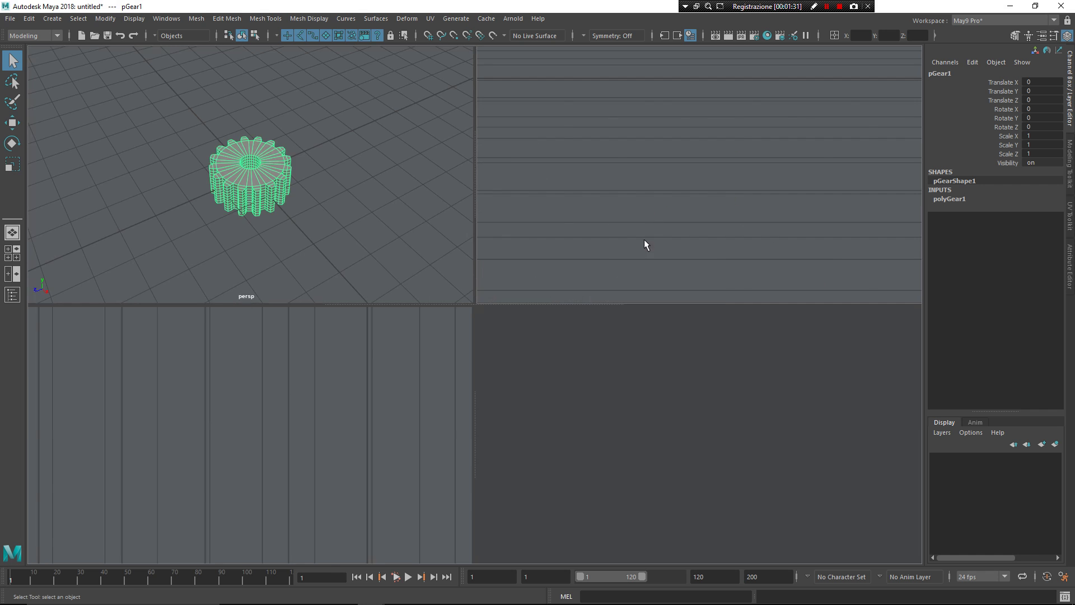
{"action": "key", "text": "space"}
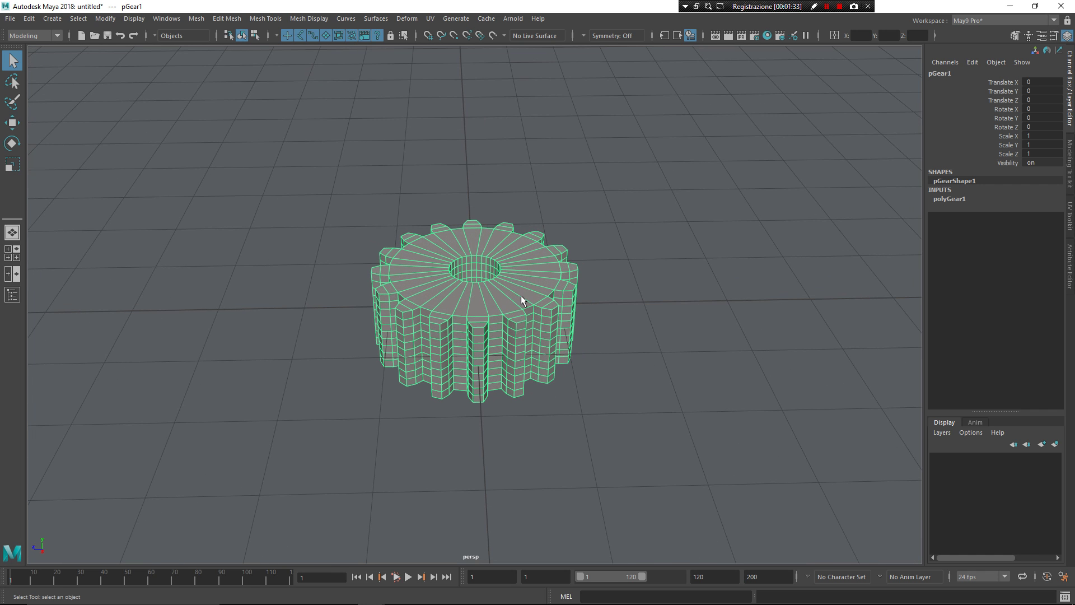
Apply Auto Bevel to the gear, then deselect it
{"action": "right_click", "coordinate": [521, 299], "text": "shift"}
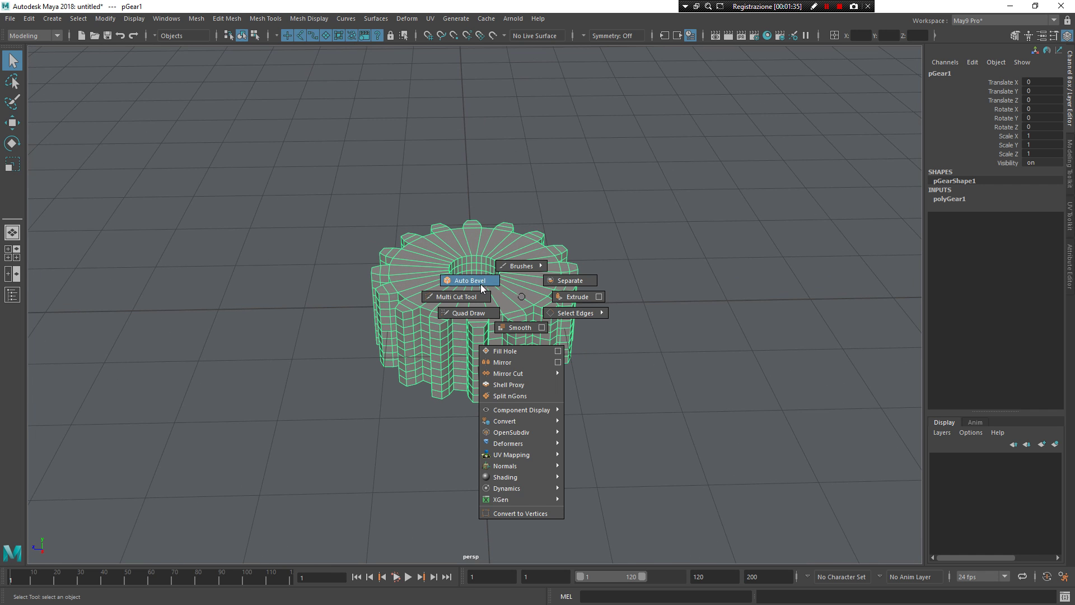
{"action": "left_click", "coordinate": [475, 267]}
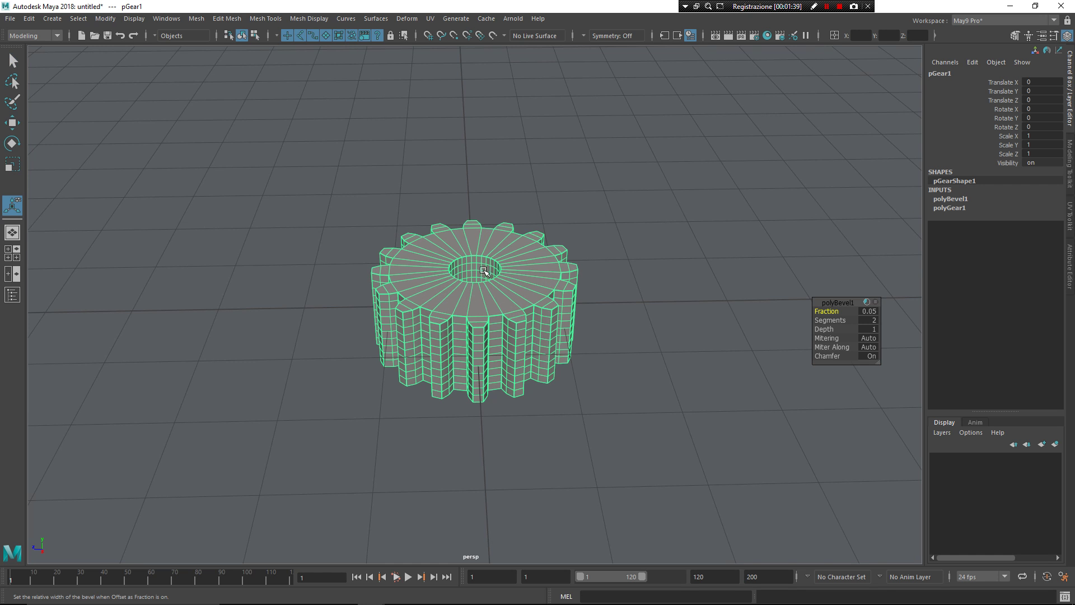
{"action": "left_click_drag", "start_coordinate": [486, 272], "coordinate": [583, 334], "text": "alt"}
{"action": "scroll", "coordinate": [637, 448], "scroll_direction": "up", "scroll_amount": 5}
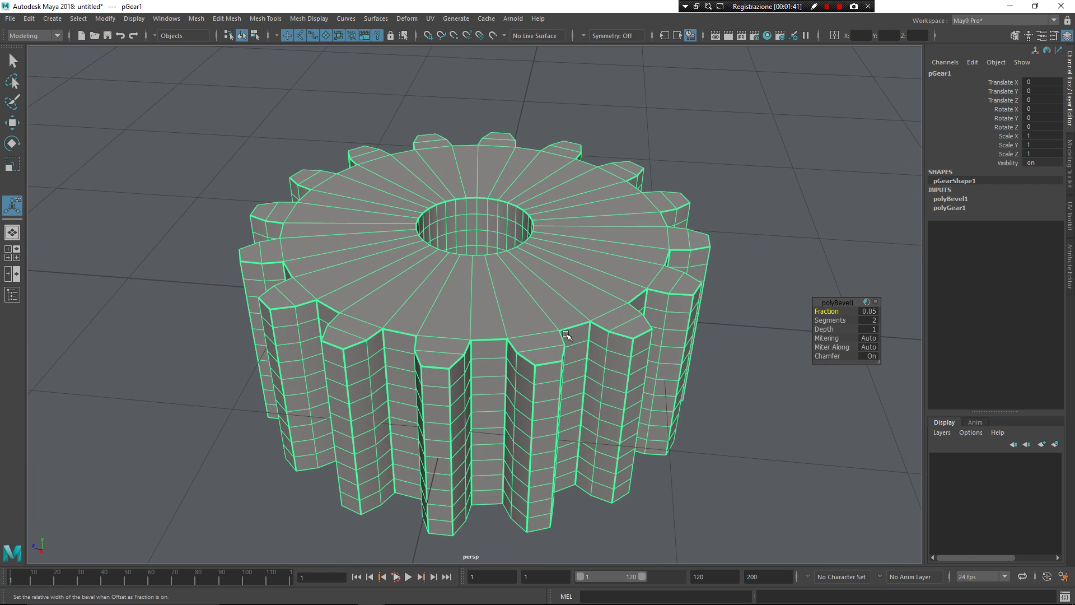
{"action": "right_click_drag", "start_coordinate": [612, 290], "coordinate": [720, 247]}
{"action": "left_click", "coordinate": [721, 247]}
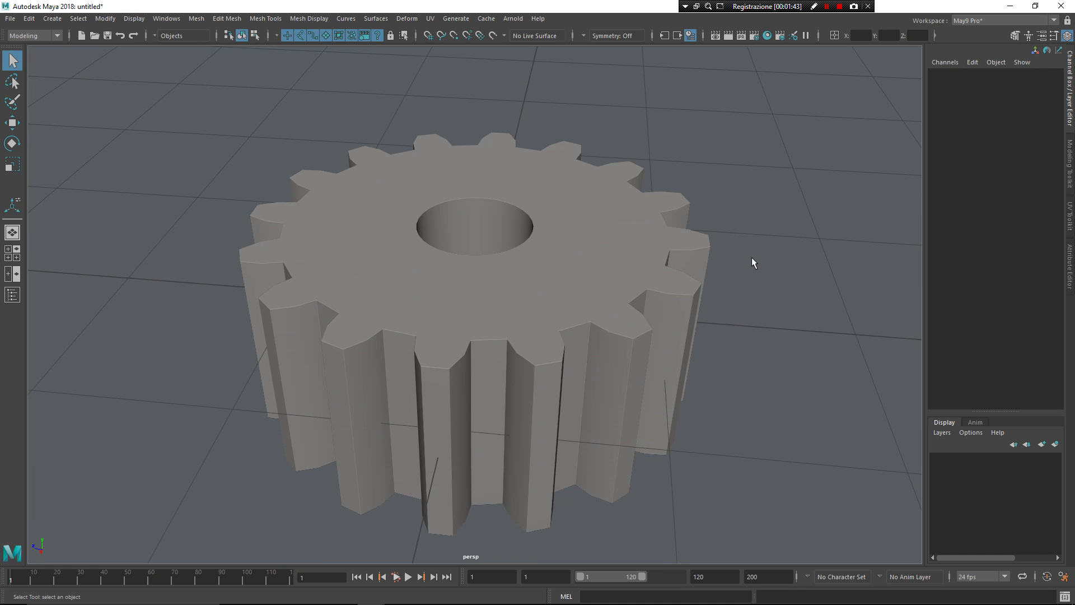
Examine the gear's beveled edges and topology around the teeth and central hole up close
{"action": "left_click_drag", "start_coordinate": [754, 259], "coordinate": [727, 384], "text": "alt"}
{"action": "scroll", "coordinate": [683, 280], "scroll_direction": "up", "scroll_amount": 3}
{"action": "left_click", "coordinate": [698, 309]}
{"action": "scroll", "coordinate": [607, 365], "scroll_direction": "up", "scroll_amount": 3}
{"action": "left_click_drag", "start_coordinate": [607, 364], "coordinate": [555, 242], "text": "alt"}
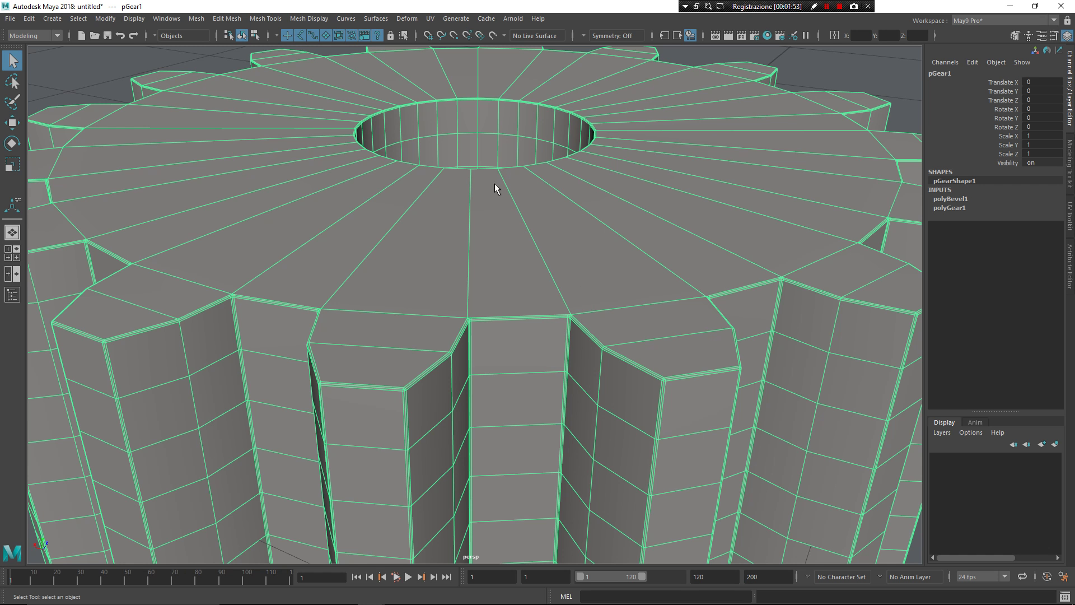
{"action": "left_click_drag", "start_coordinate": [576, 293], "coordinate": [561, 259], "text": "alt"}
{"action": "scroll", "coordinate": [562, 259], "scroll_direction": "up", "scroll_amount": 5}
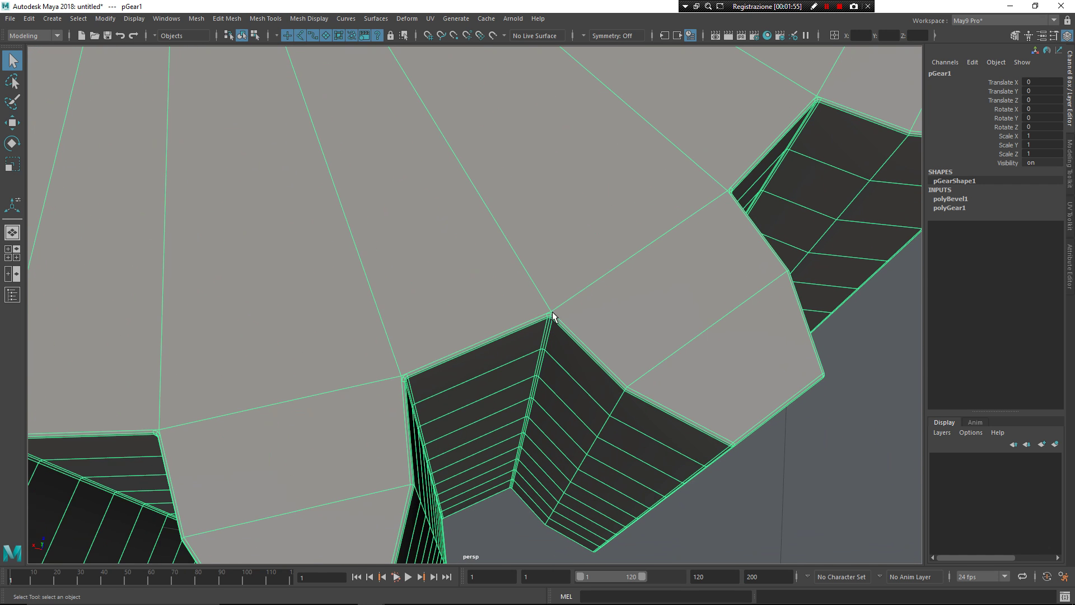
{"action": "scroll", "coordinate": [631, 287], "scroll_direction": "down", "scroll_amount": 5}
{"action": "left_click_drag", "start_coordinate": [631, 288], "coordinate": [572, 321], "text": "alt"}
{"action": "left_click", "coordinate": [562, 456]}
{"action": "scroll", "coordinate": [643, 506], "scroll_direction": "down", "scroll_amount": 5}
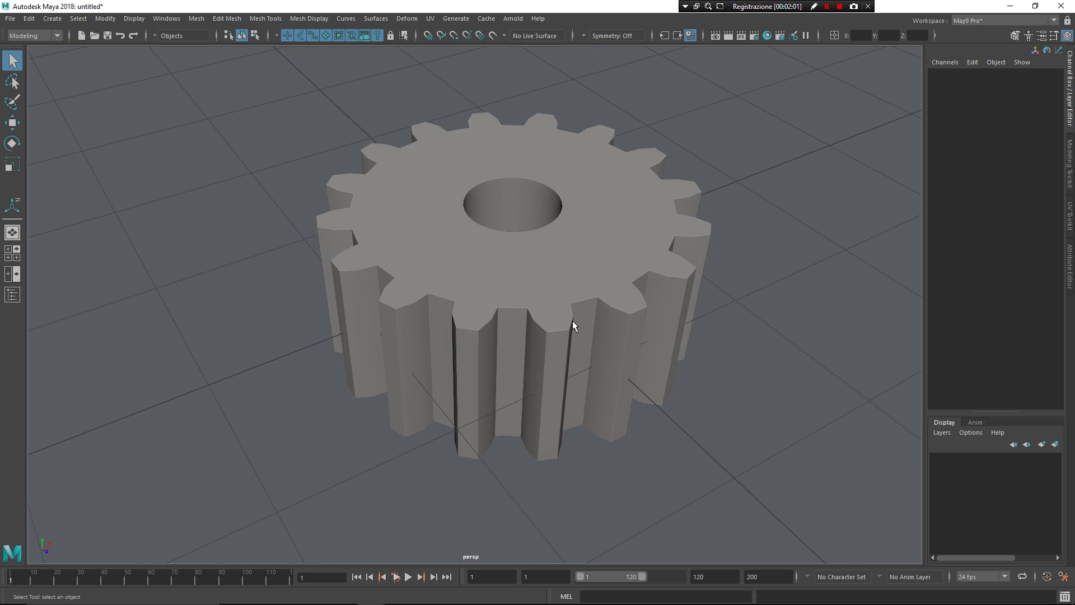
Return to the change log and review the 2.0.0 entries on UV Editor texture display and Channel Box settings
{"action": "key", "text": "alt+Tab"}
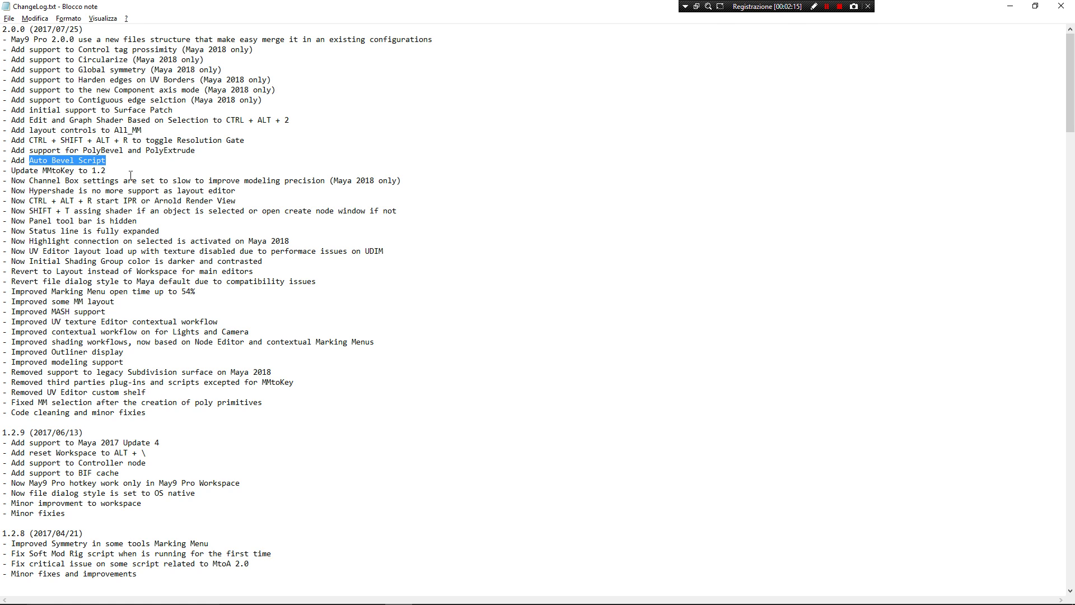
{"action": "left_click_drag", "start_coordinate": [387, 251], "coordinate": [42, 251]}
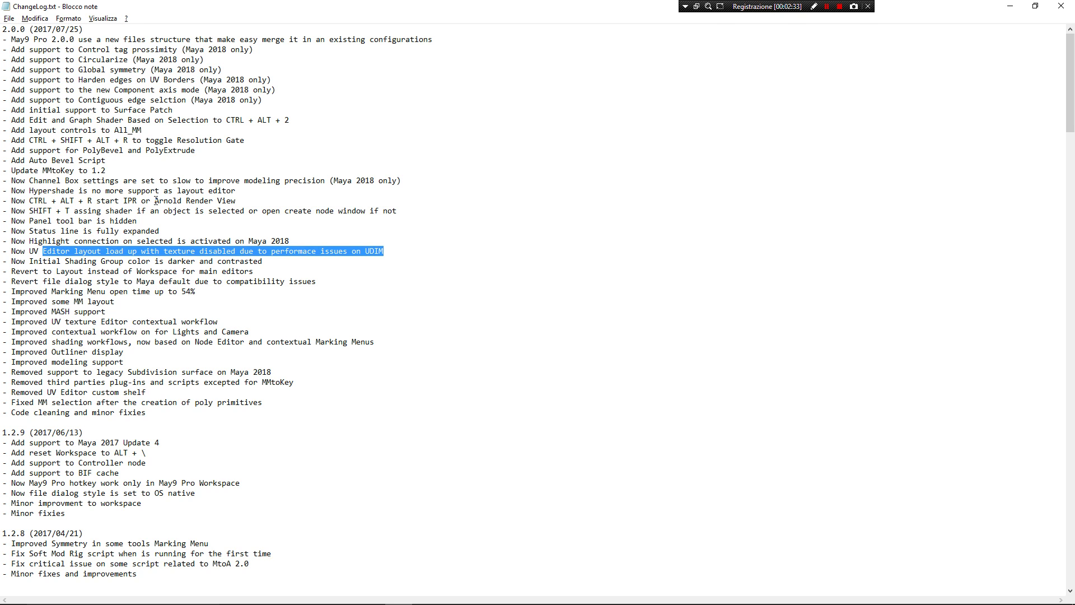
{"action": "left_click_drag", "start_coordinate": [316, 180], "coordinate": [120, 180]}
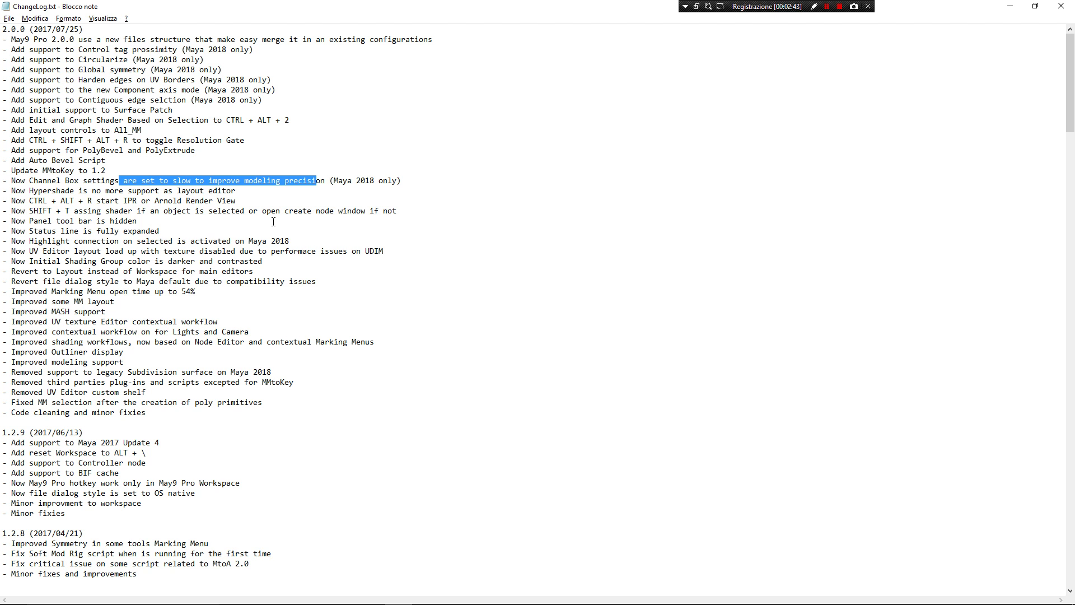
Switch back to Maya, view the Node Editor layout beneath the perspective view, and restore the single perspective view
{"action": "key", "text": "alt+Tab"}
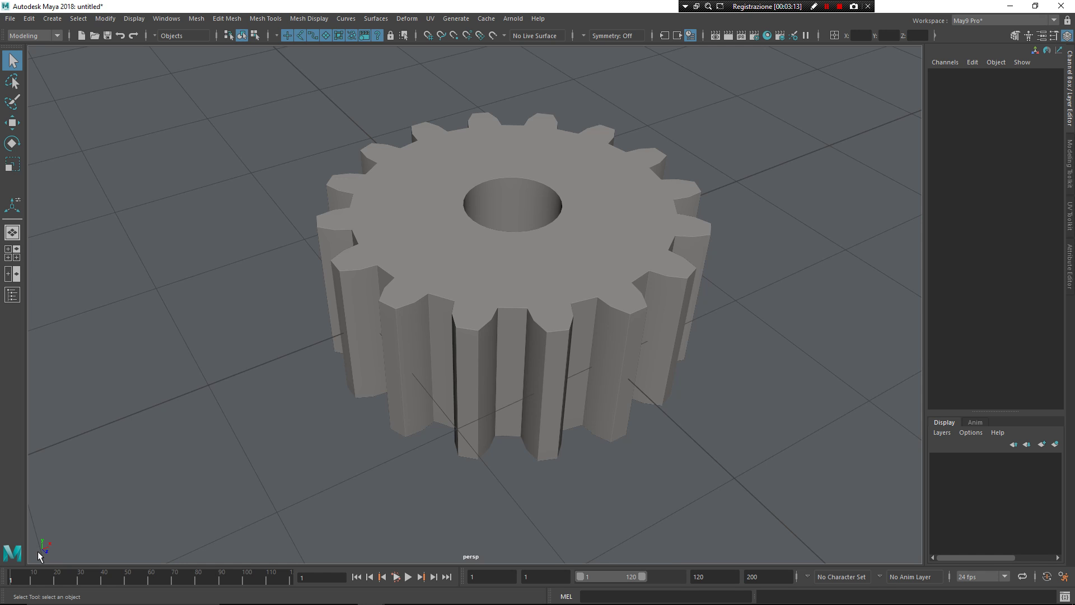
{"action": "key", "text": "ctrl+space"}
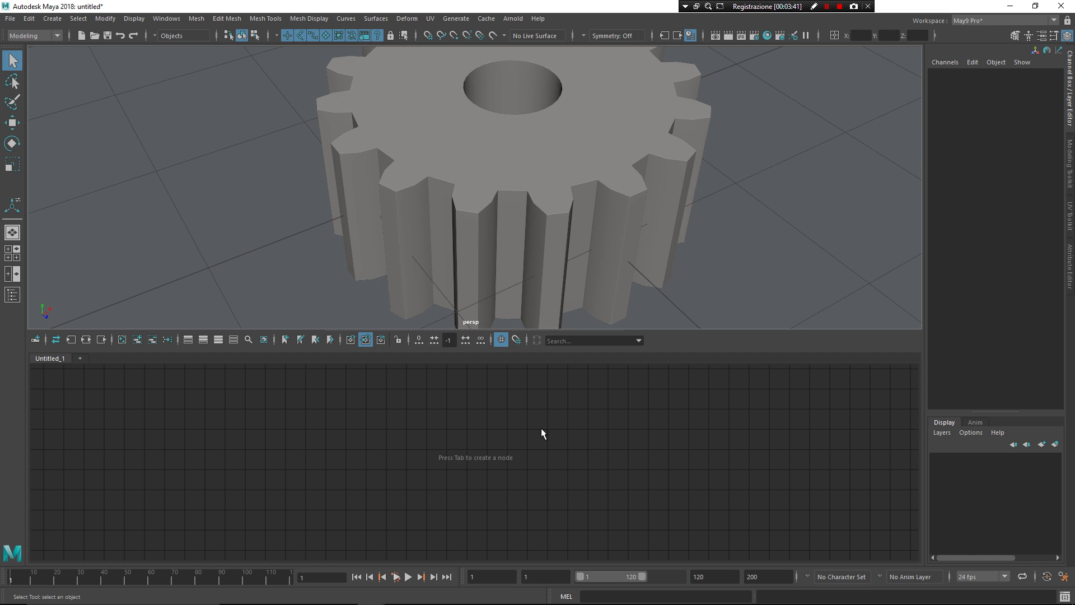
{"action": "key", "text": "space"}
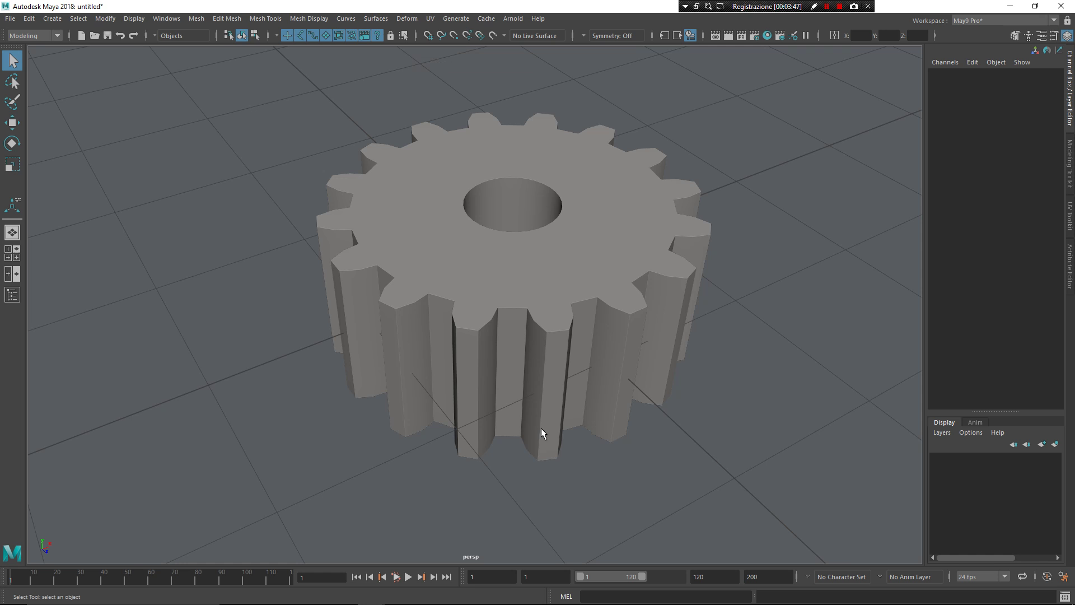
Inspect the gear's lambert1 material in the Node Editor and Attribute Editor, then restore the full perspective view
{"action": "left_click", "coordinate": [602, 311]}
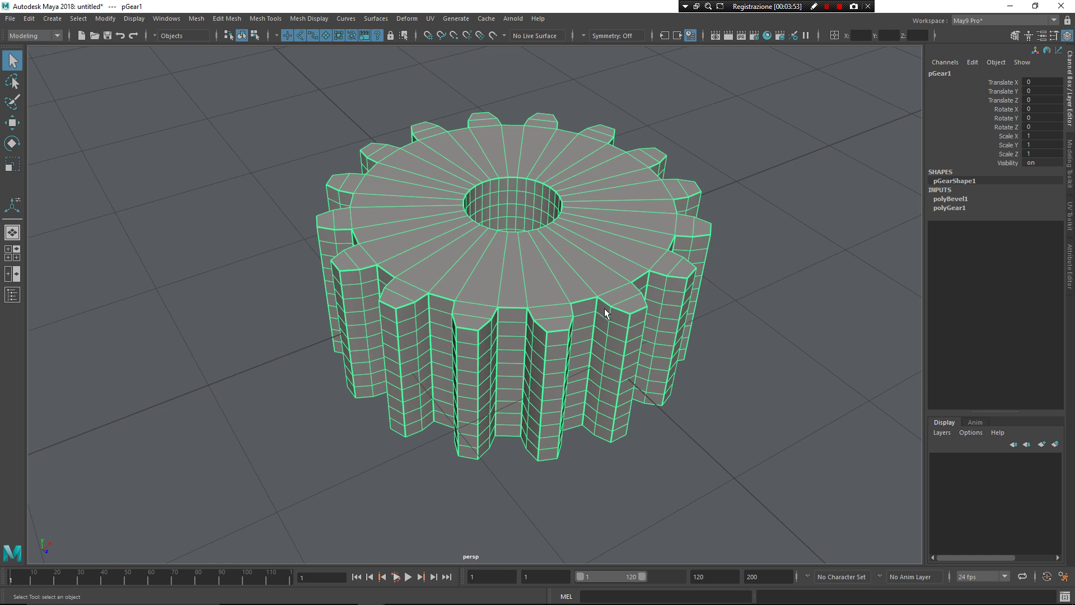
{"action": "right_click_drag", "start_coordinate": [609, 291], "coordinate": [409, 296]}
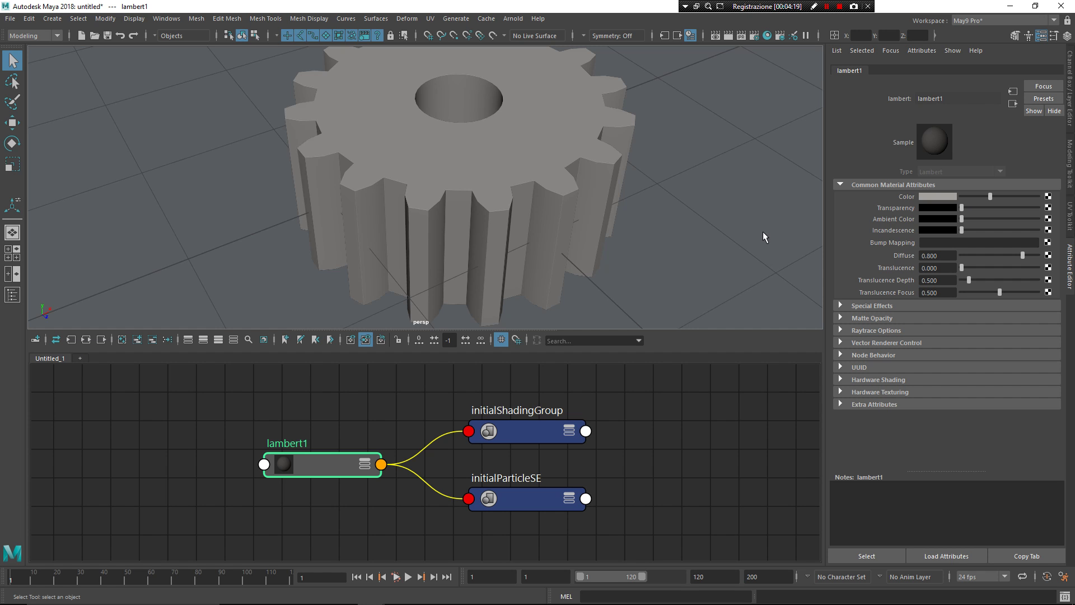
{"action": "key", "text": "space"}
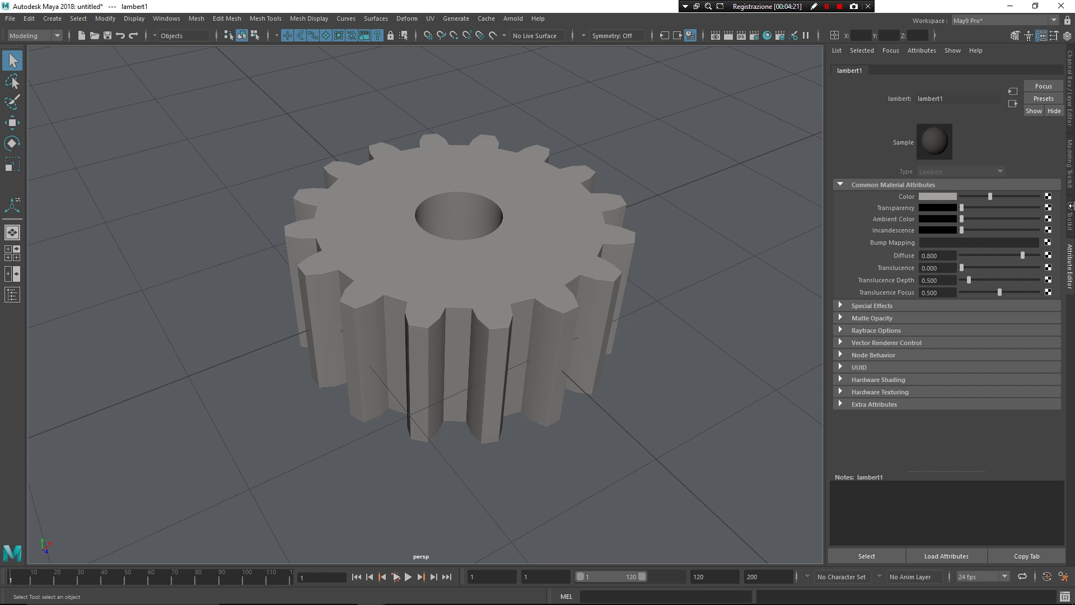
Collapse the Attribute Editor, then open the Hypershade for a look and close it
{"action": "left_click", "coordinate": [1070, 268]}
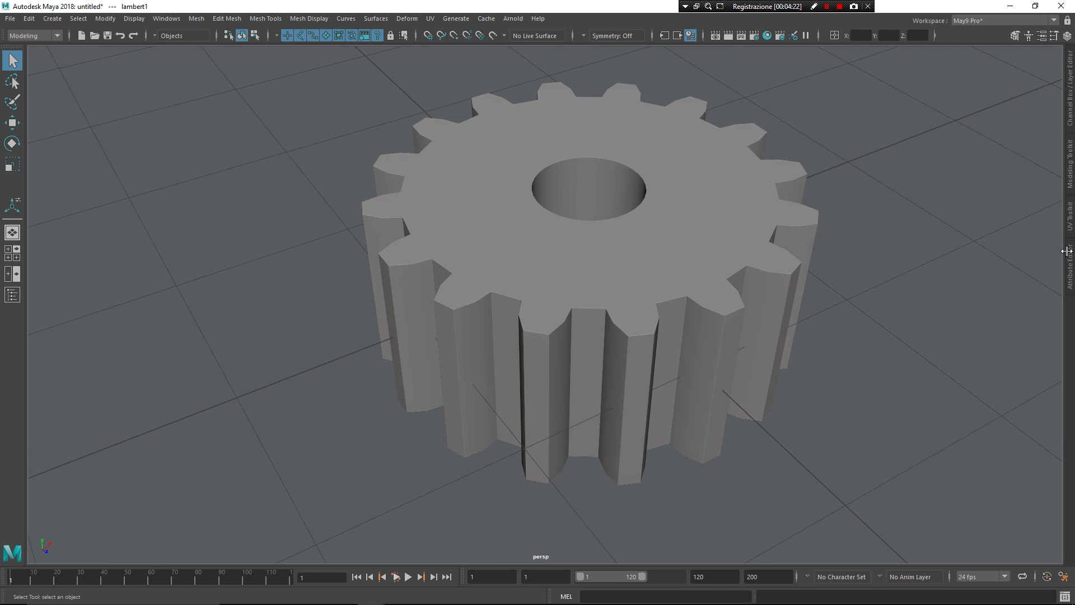
{"action": "left_click", "coordinate": [767, 35]}
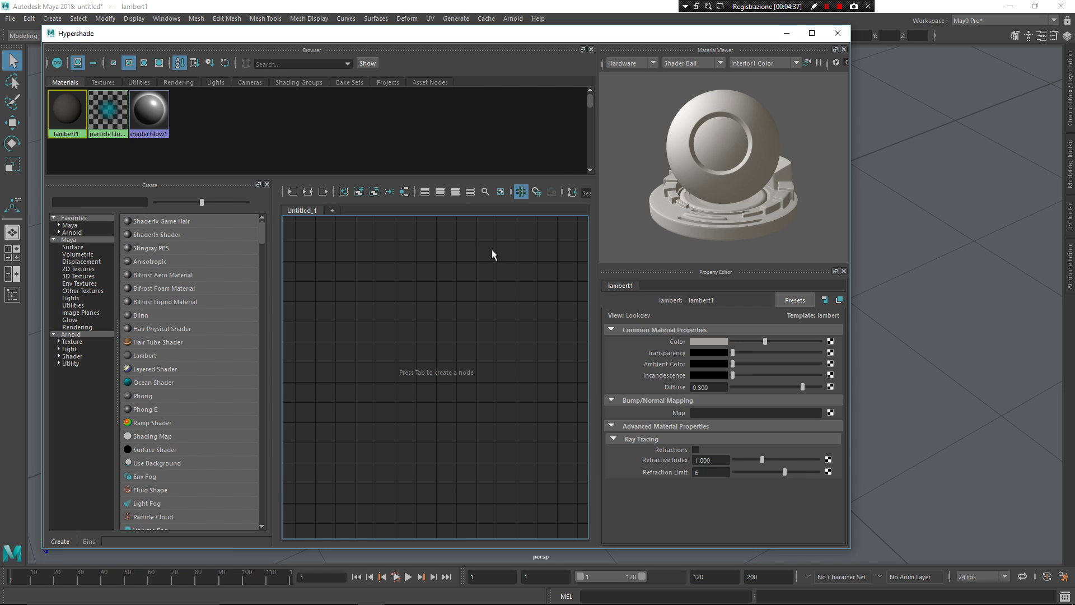
{"action": "left_click", "coordinate": [839, 34]}
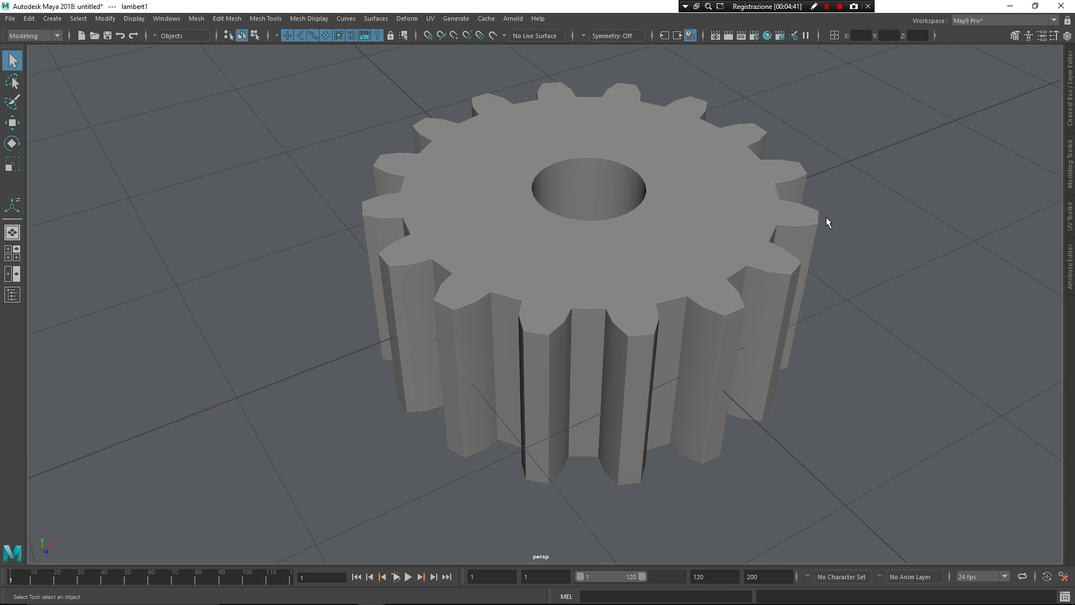
Return to the change log and review the remaining 2.0.0 entries on improvements and removed features
{"action": "key", "text": "alt+Tab"}
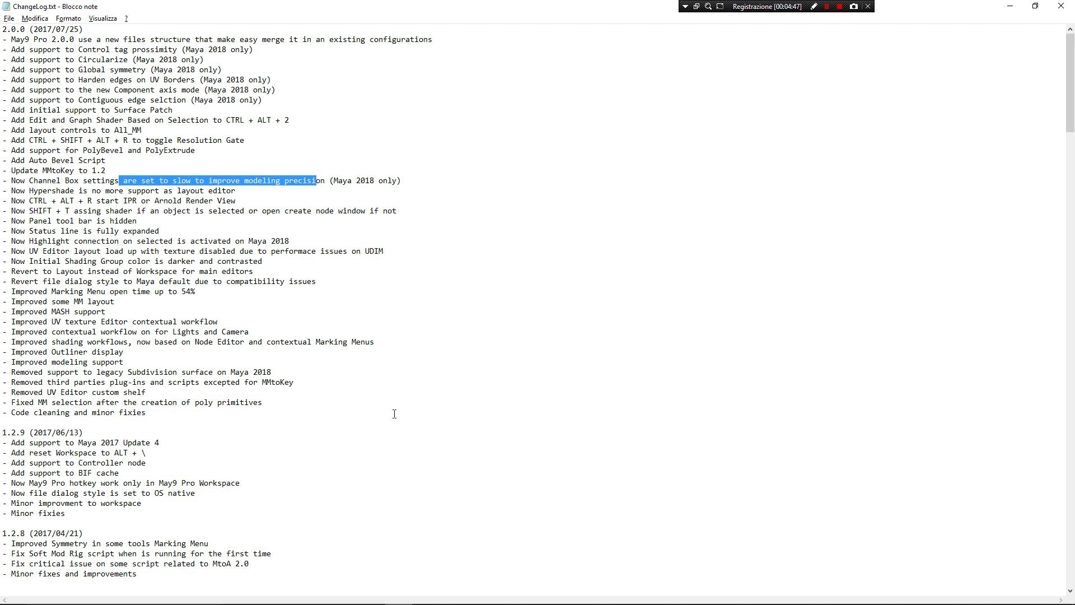
{"action": "scroll", "coordinate": [393, 418], "scroll_direction": "down", "scroll_amount": 1}
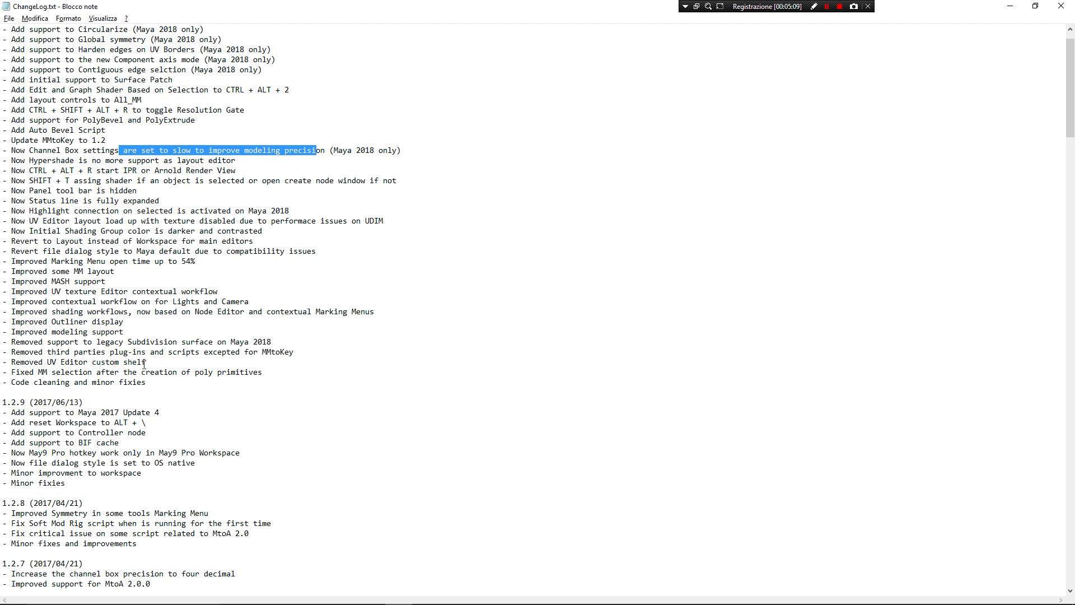
Finish viewing the 2.0.0 entries in the change log, then switch to Maya and delete the gear from the scene
{"action": "scroll", "coordinate": [144, 366], "scroll_direction": "down", "scroll_amount": 1}
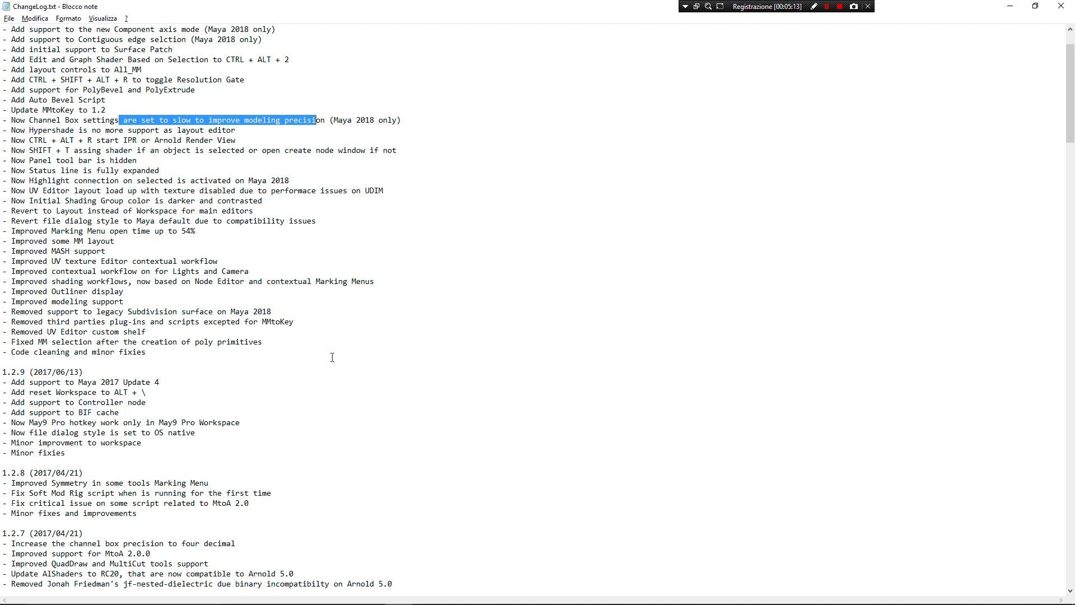
{"action": "key", "text": "alt+Tab"}
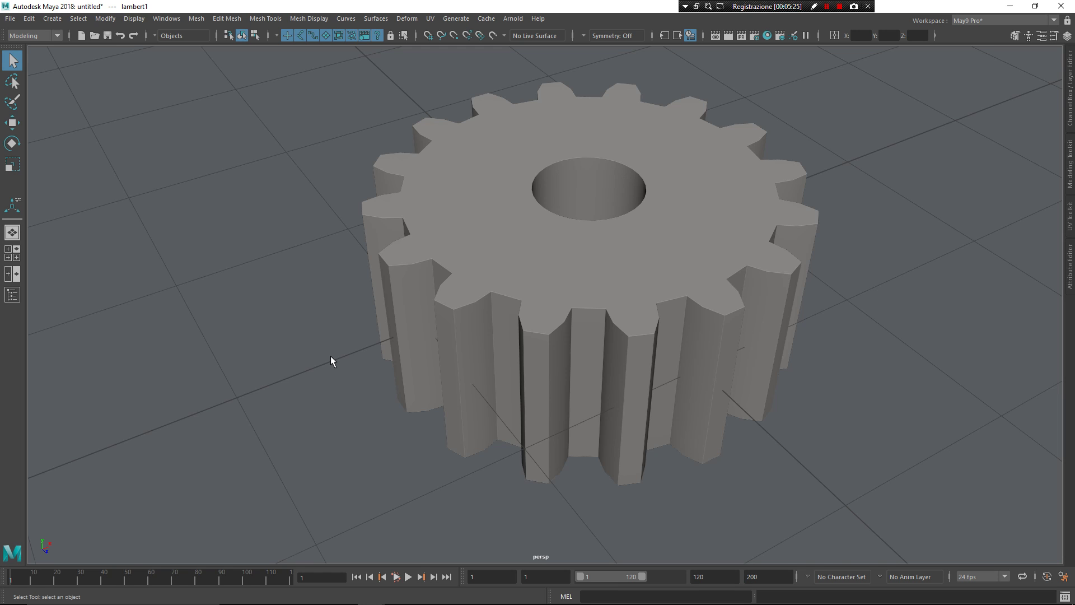
{"action": "left_click", "coordinate": [392, 354]}
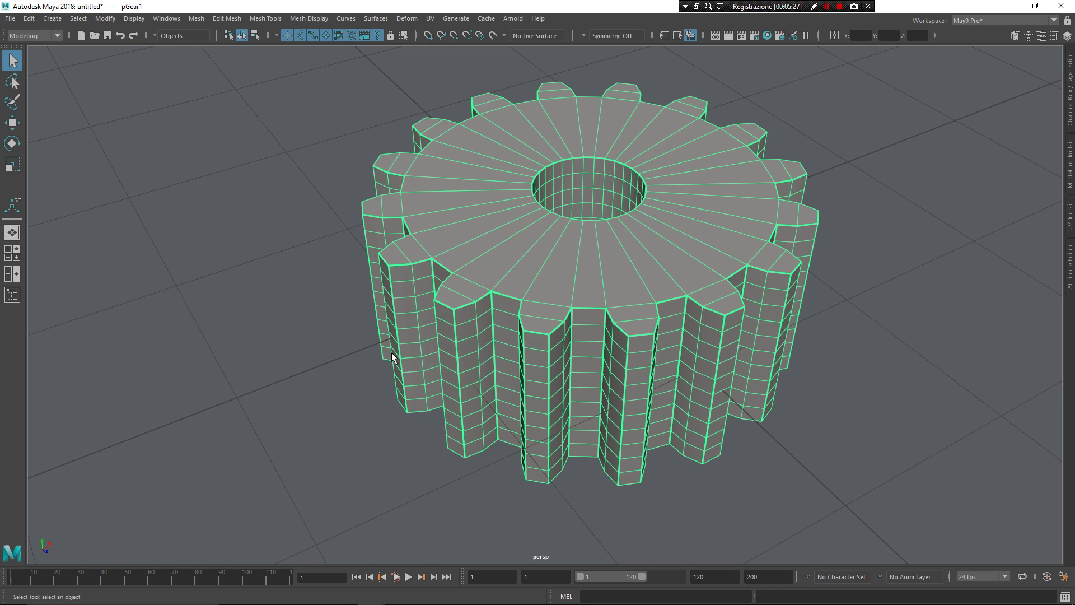
{"action": "key", "text": "Delete"}
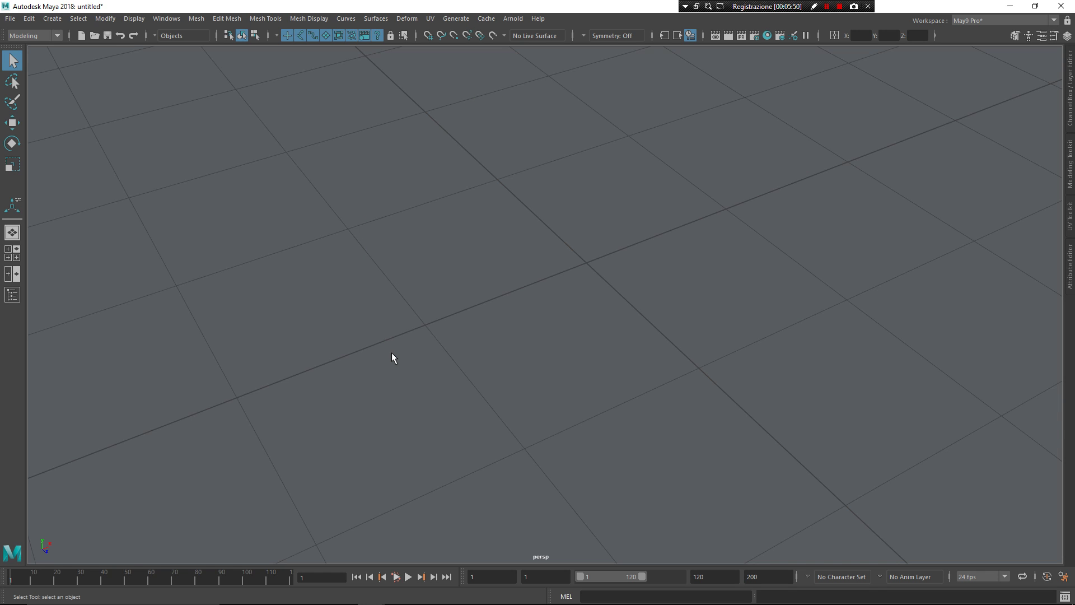
Return to the change log to review the 2.0.0 list from its beginning, then show the Windows desktop
{"action": "key", "text": "alt+Tab"}
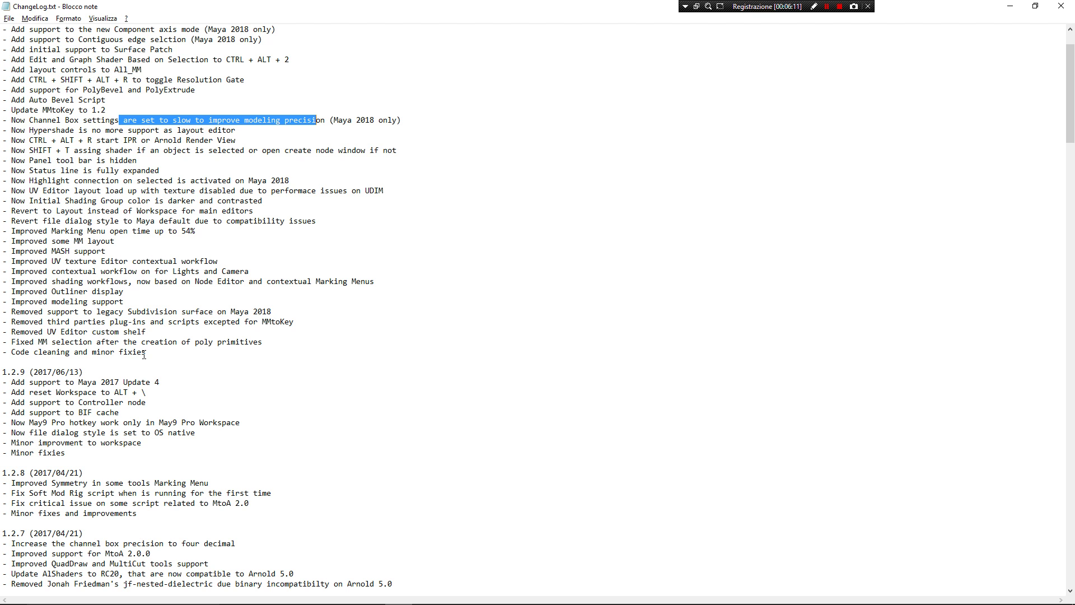
{"action": "scroll", "coordinate": [144, 355], "scroll_direction": "up", "scroll_amount": 2}
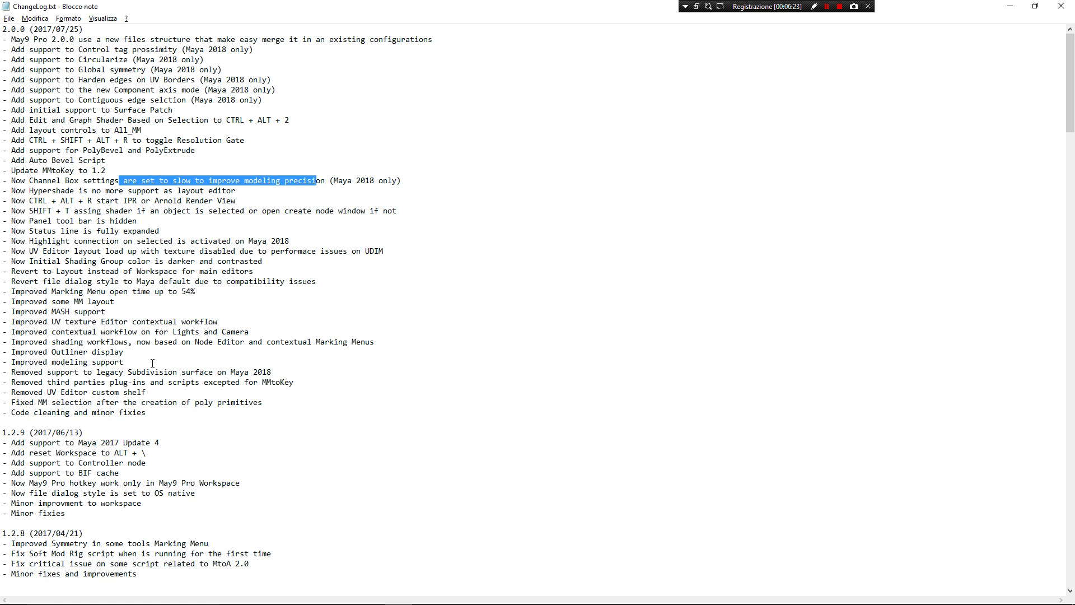
{"action": "left_click", "coordinate": [219, 251]}
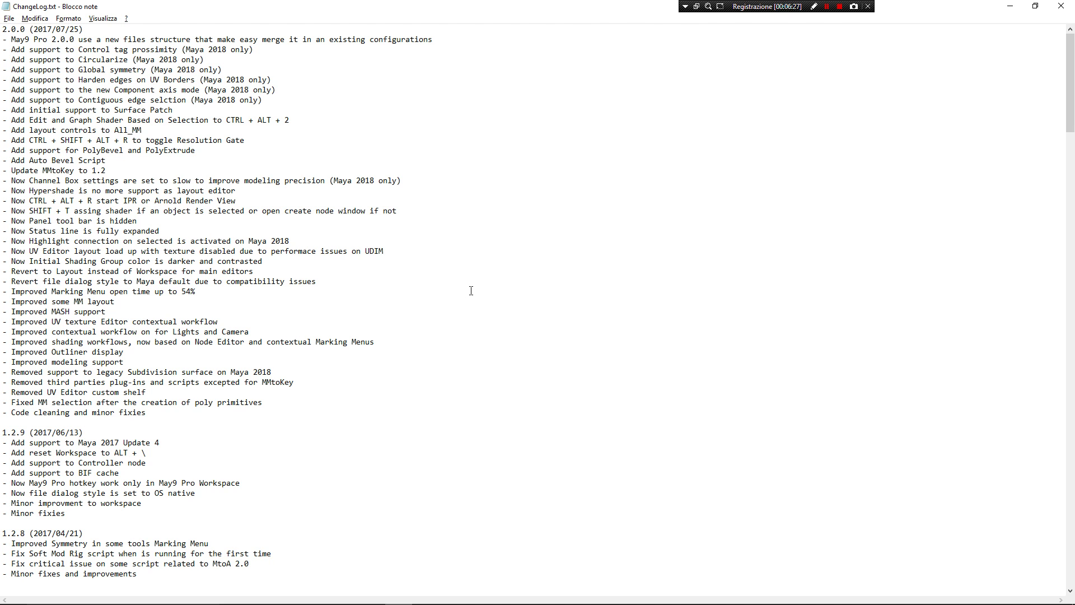
{"action": "key", "text": "alt+Tab"}
{"action": "key", "text": "super+d"}
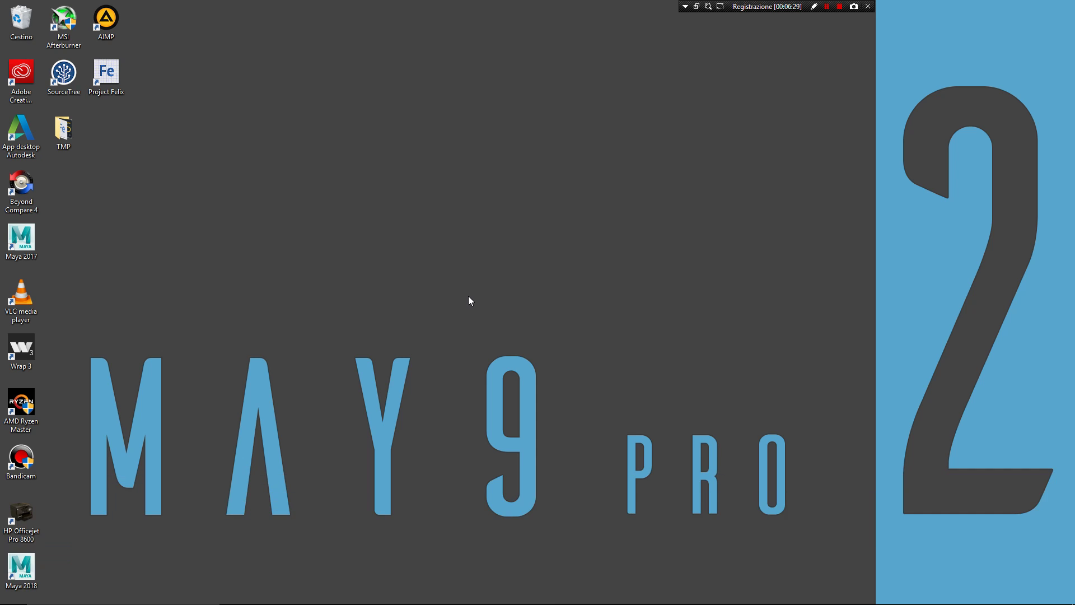